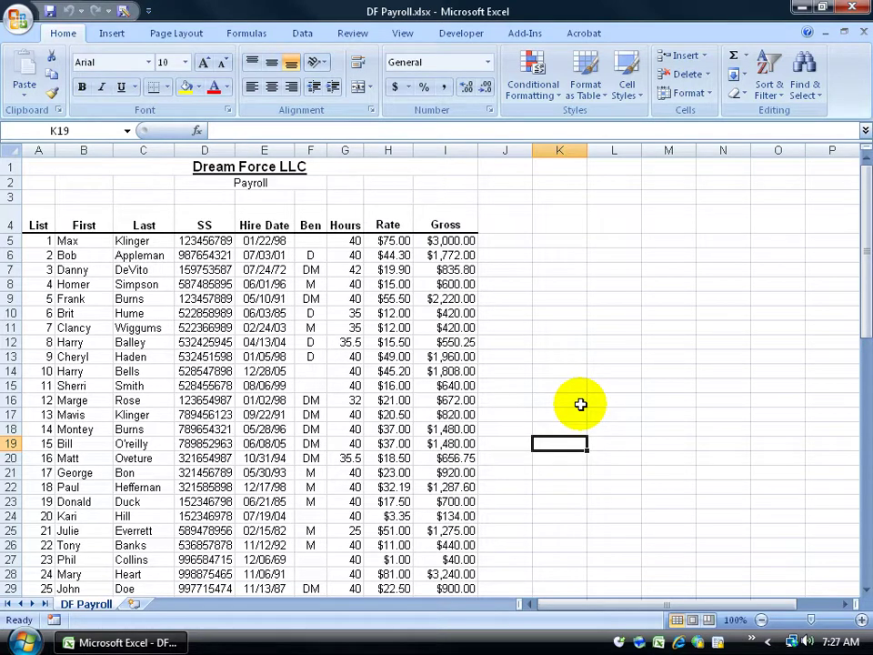
- Select A4:I17 and set up a print job that prints only the selection
drag(39, 225, 437, 419)
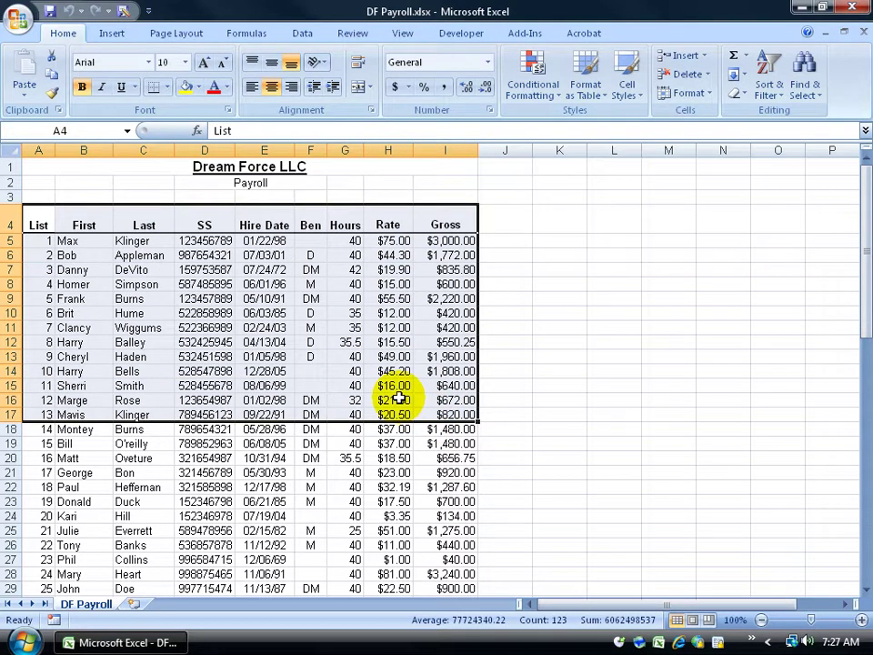
click(18, 20)
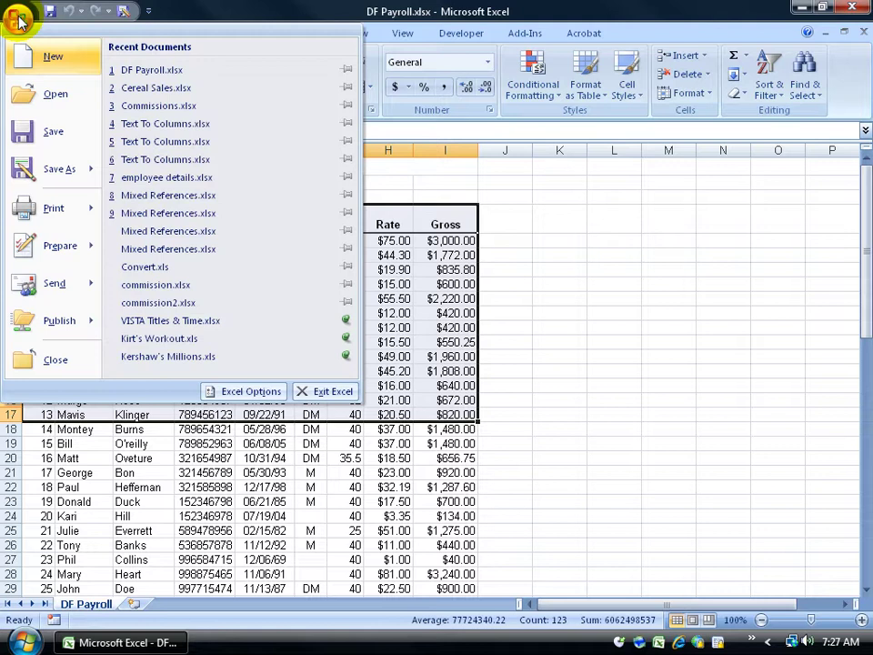
mouse_move(47, 217)
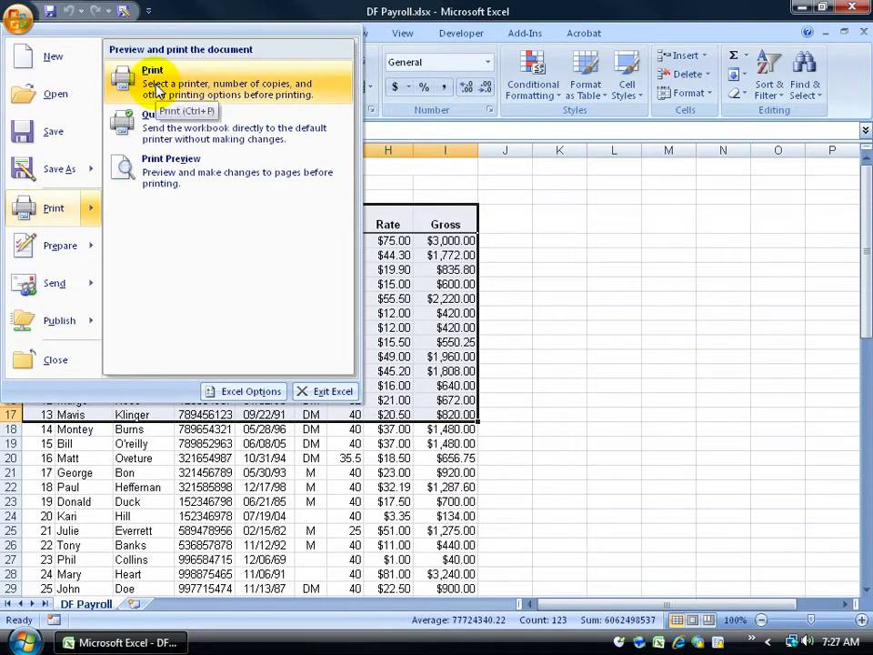
click(47, 211)
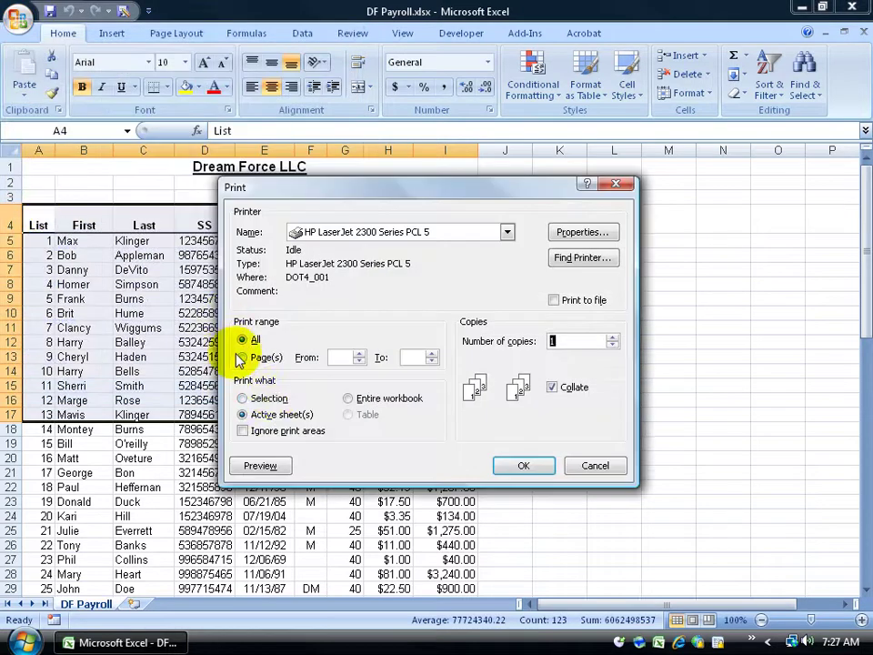
click(242, 399)
drag(309, 188, 249, 203)
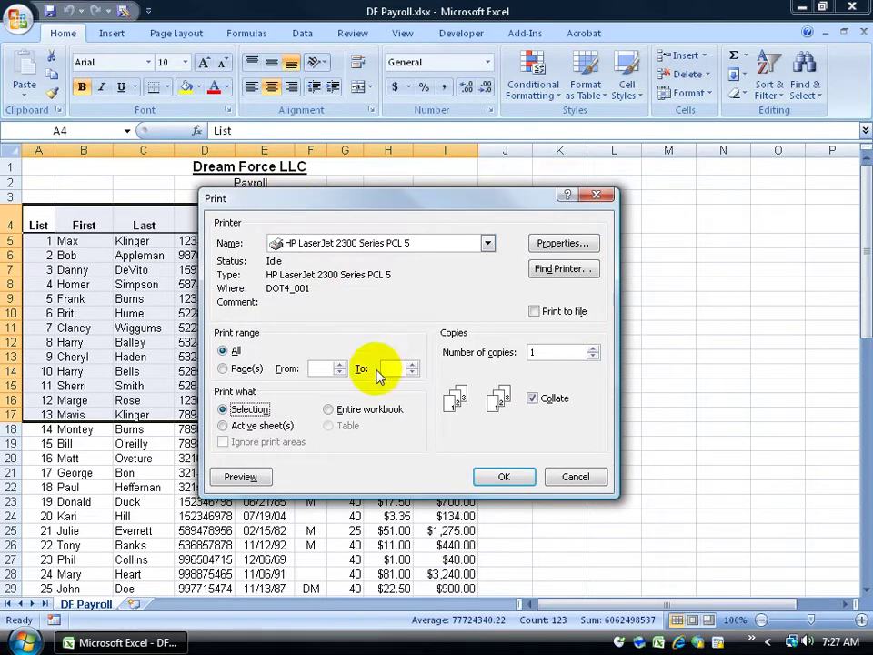
- Preview the printout of the selected range, zoom in on the page, and close the preview
click(241, 476)
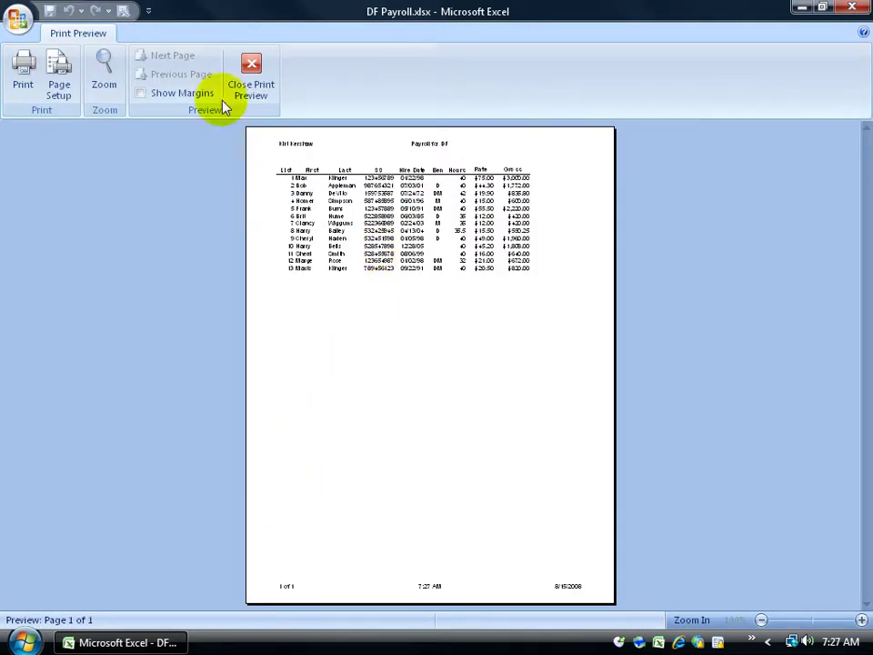
click(359, 218)
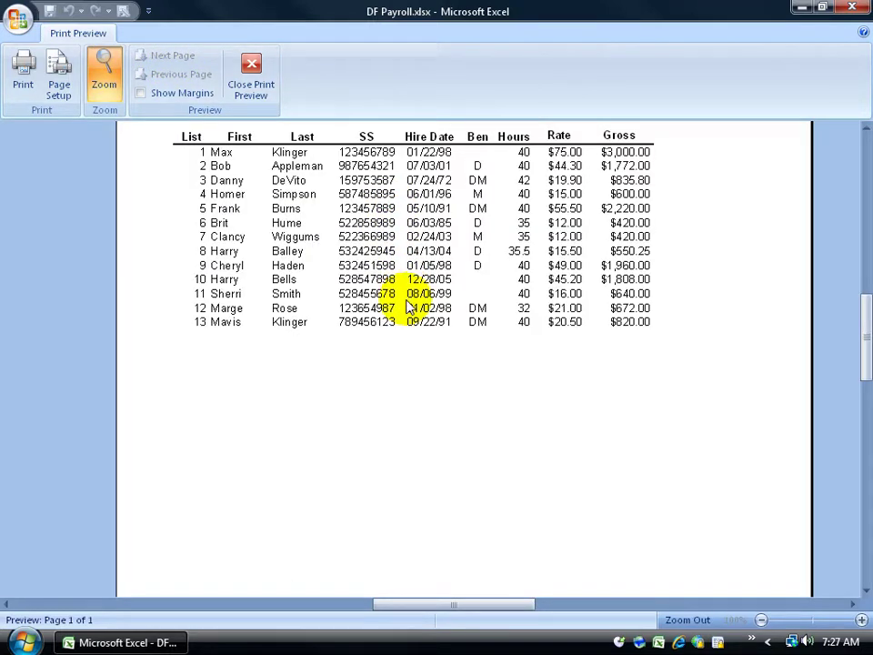
click(249, 65)
- Add the ranges A31:I37 and A44:I50 to the current selection of A4:I17
scroll(332, 334, down, 1)
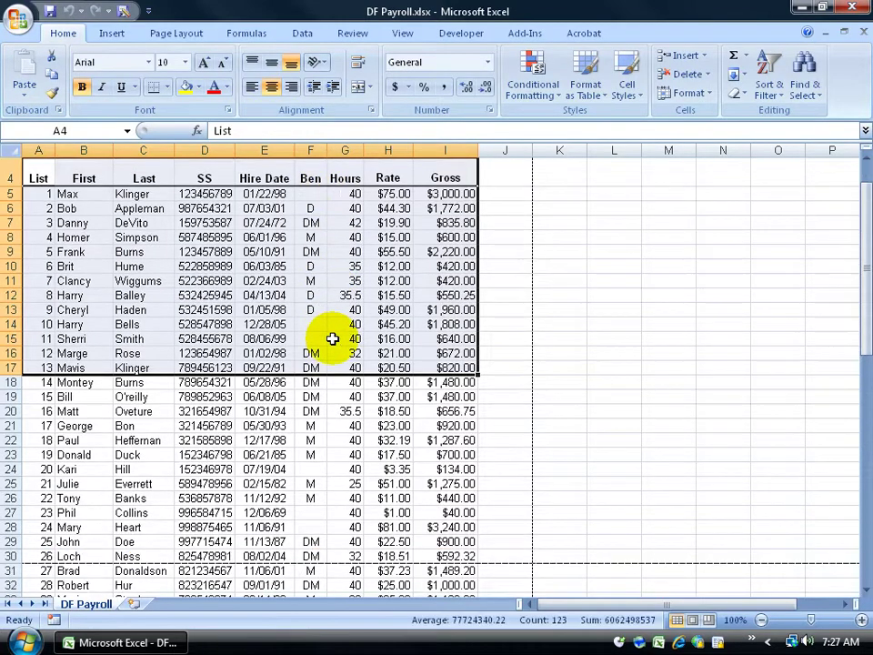
scroll(333, 338, down, 2)
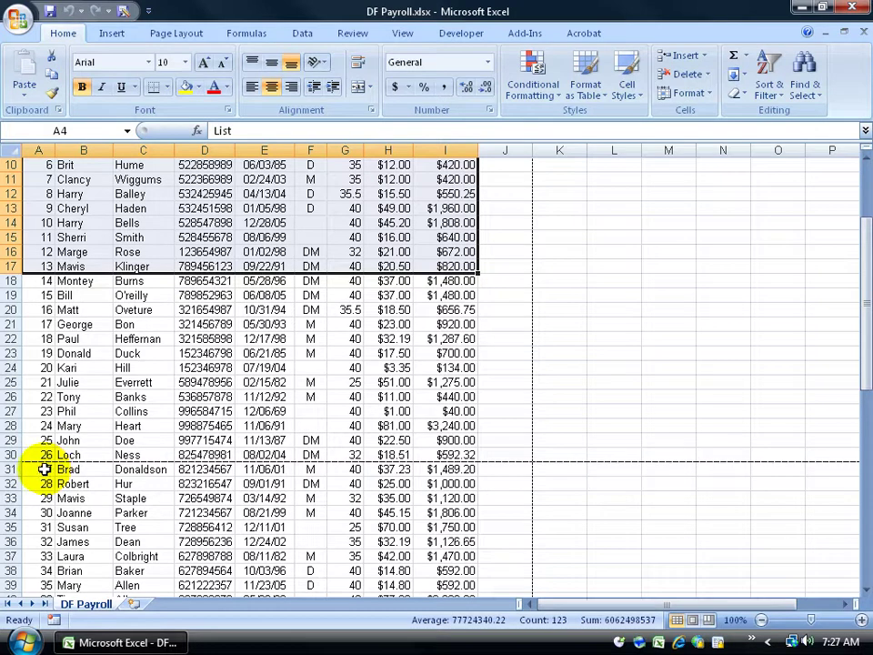
ctrl+drag(43, 469, 462, 550)
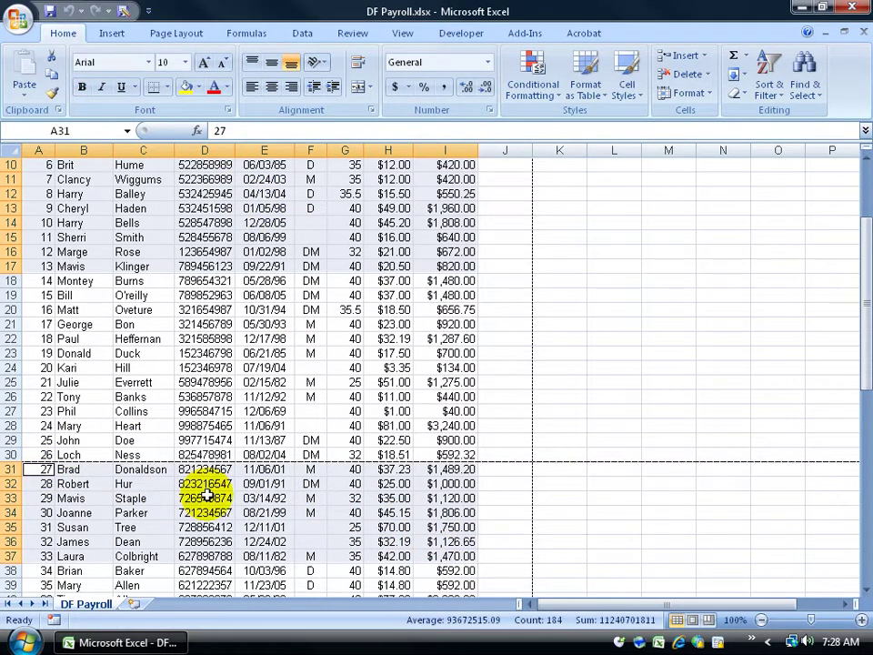
scroll(208, 494, down, 5)
ctrl+drag(39, 439, 444, 523)
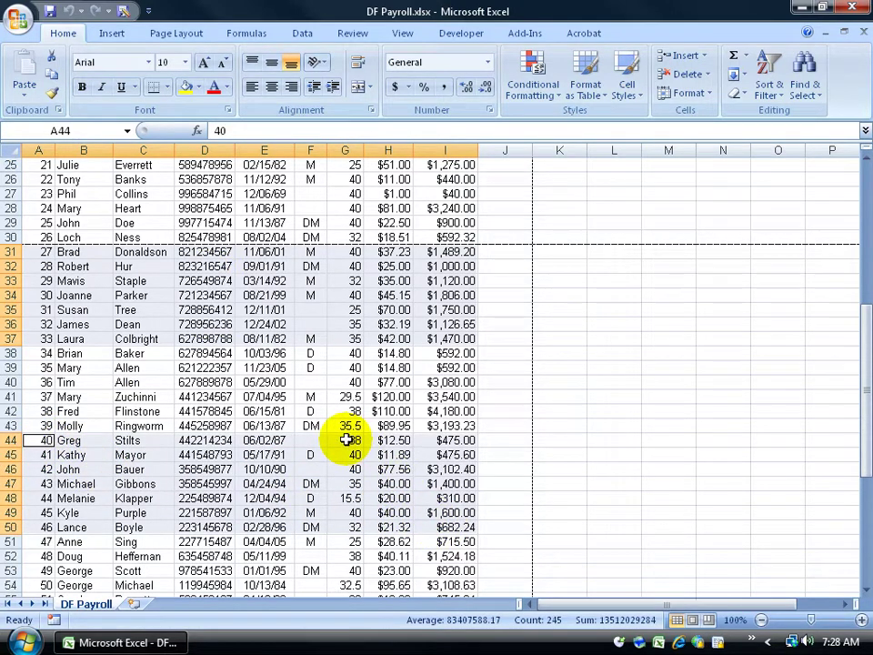
- Preview all pages of a printout limited to the three selected ranges, and close the preview
click(18, 20)
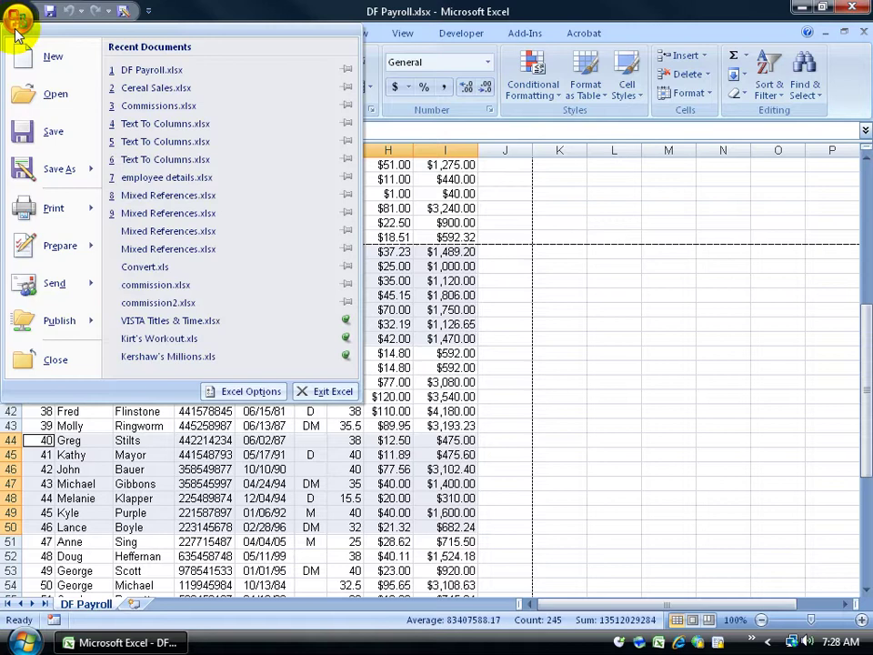
click(46, 210)
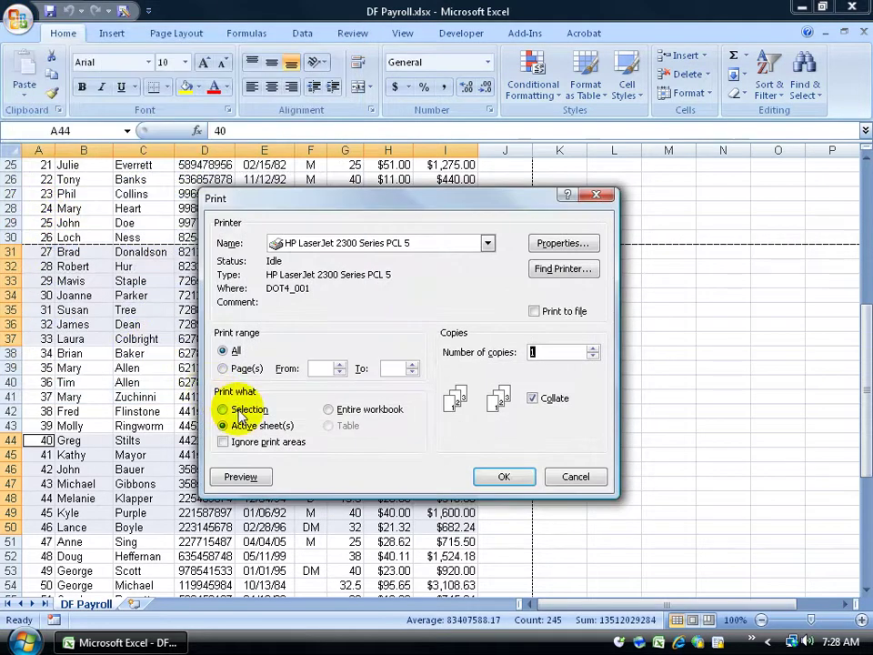
click(241, 412)
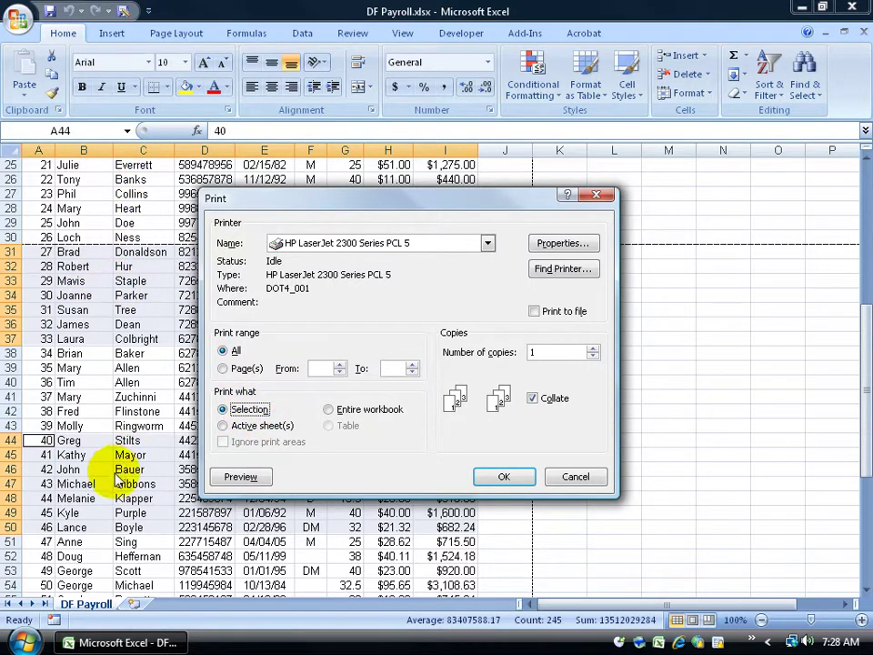
click(240, 478)
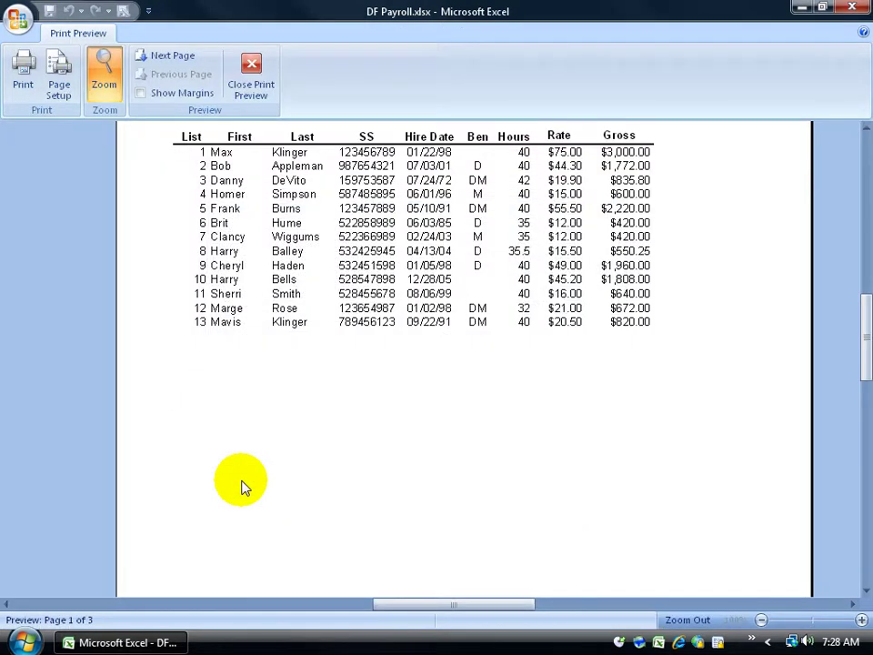
click(179, 58)
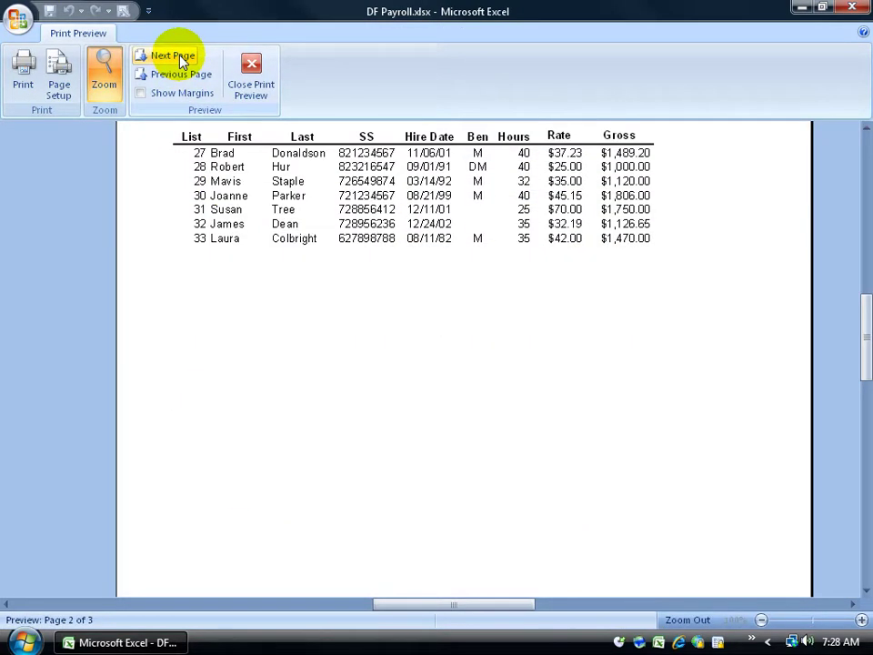
click(179, 58)
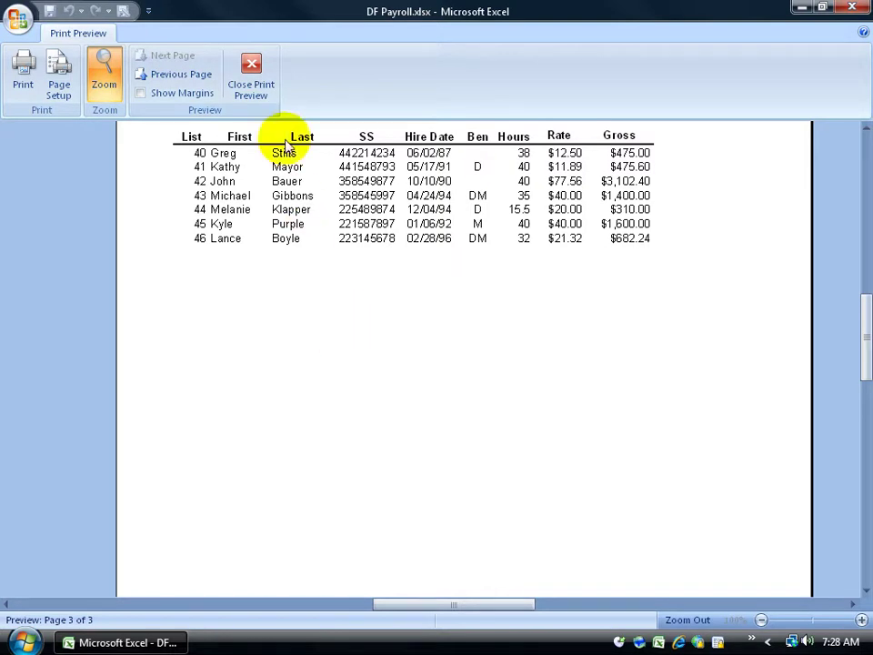
click(250, 62)
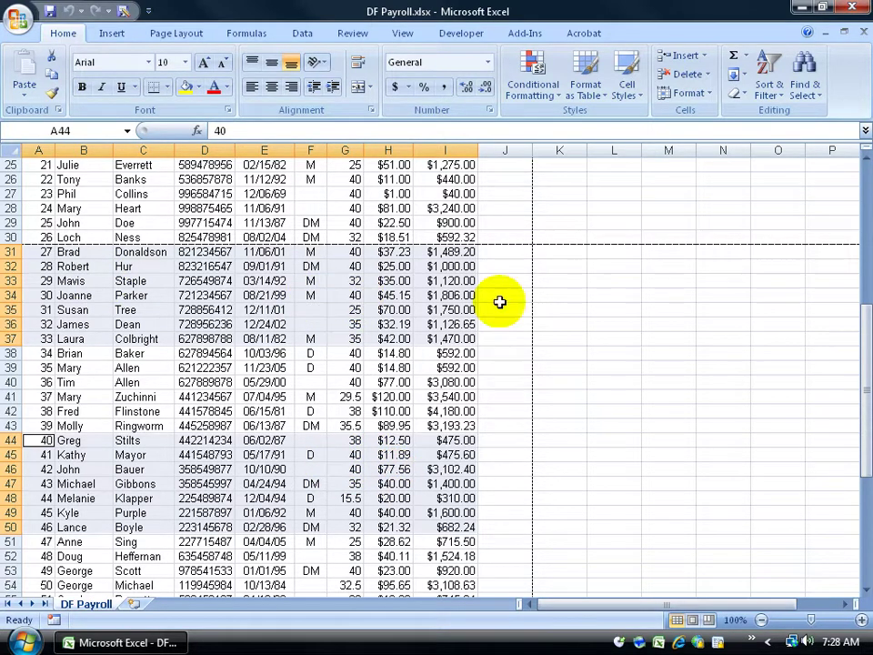
- Replace the multi-range selection with the single range A4:I17
drag(864, 344, 860, 215)
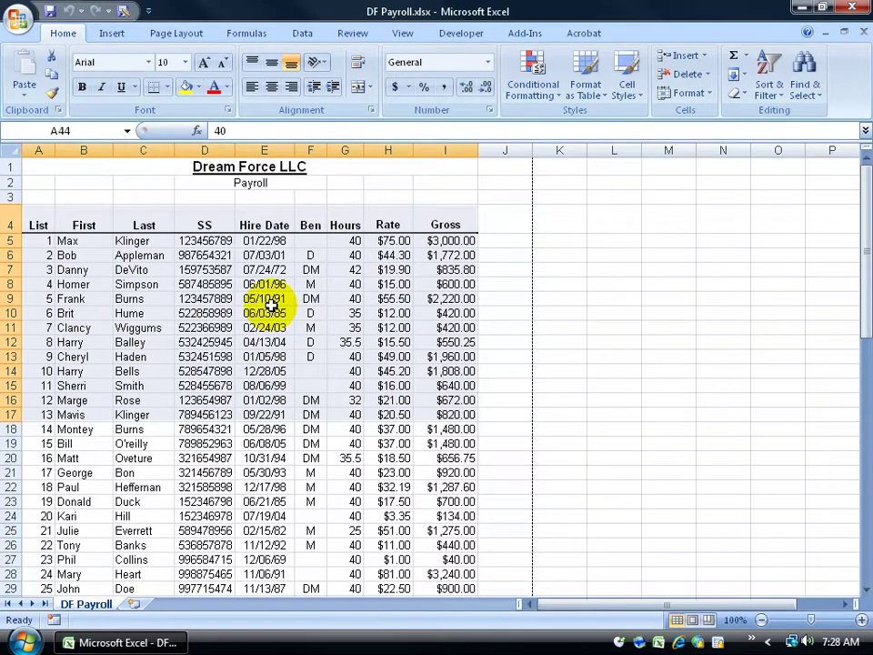
click(571, 343)
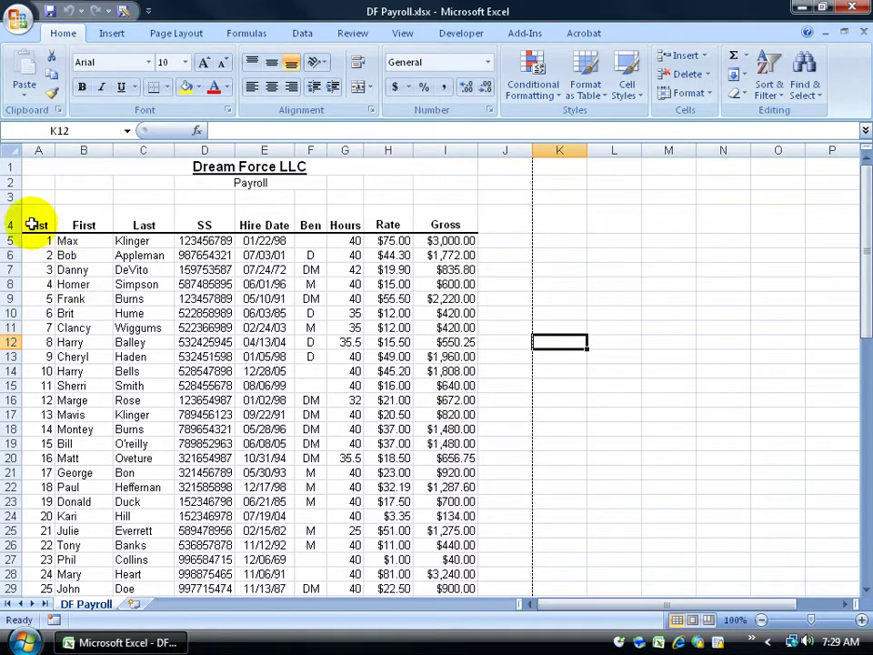
drag(38, 225, 447, 415)
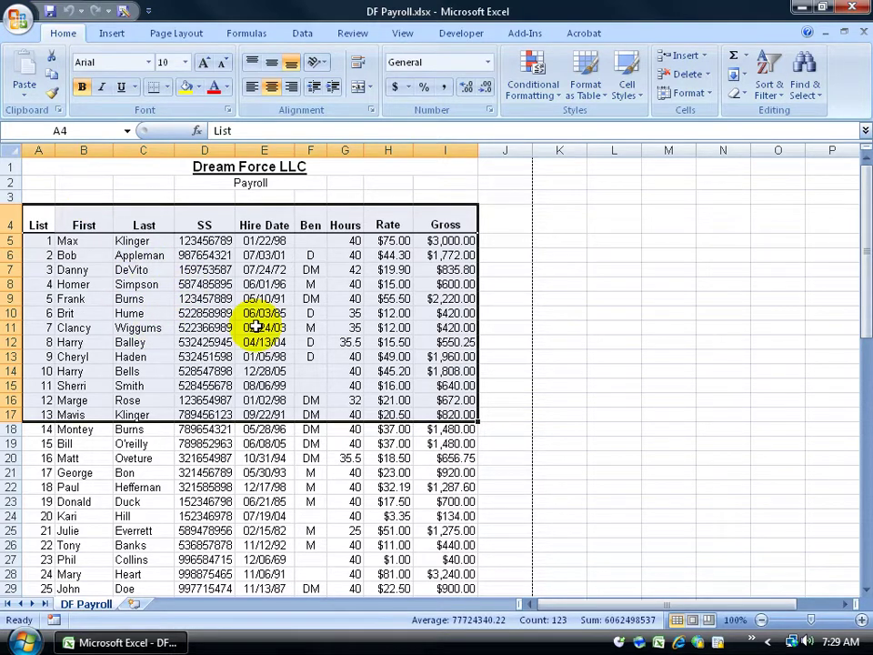
- Add the Set Print Area command from All Commands to the Quick Access Toolbar
right_click(114, 12)
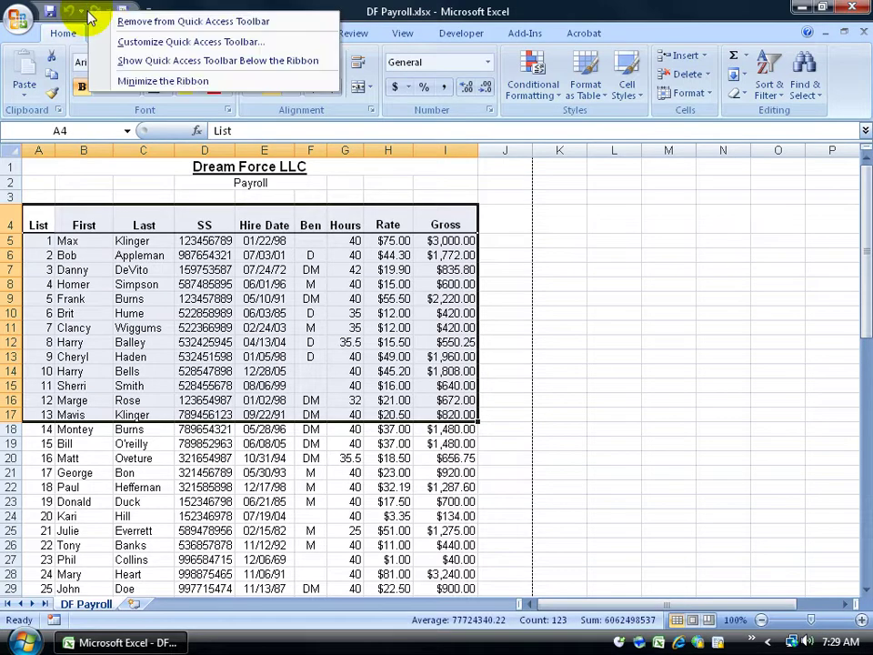
click(141, 44)
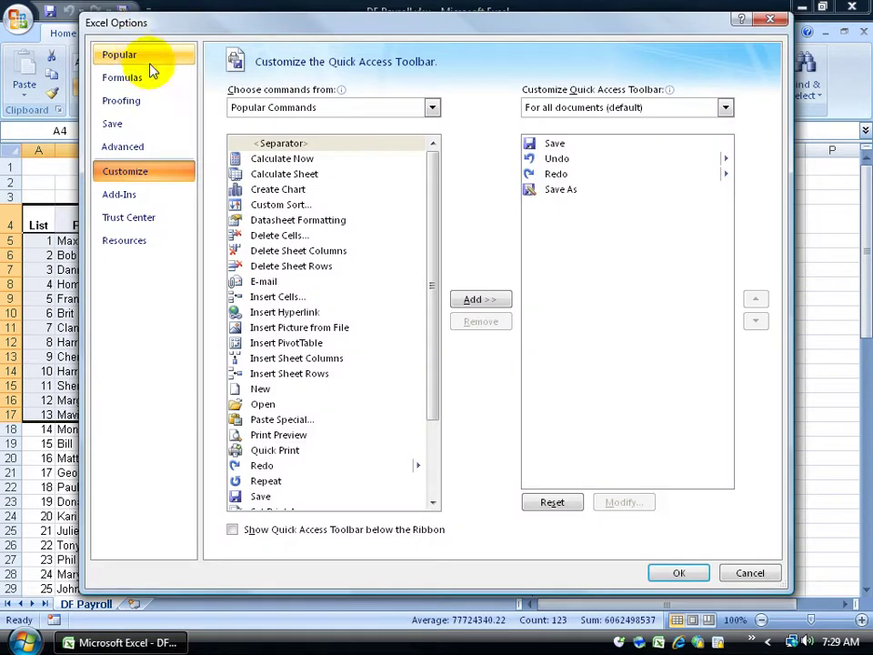
click(436, 108)
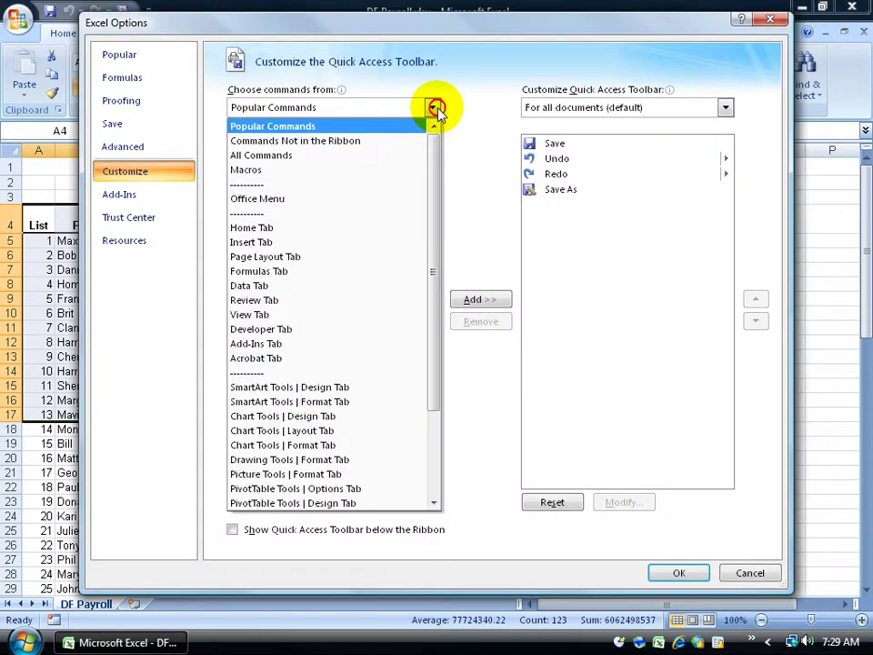
click(406, 155)
drag(430, 155, 440, 411)
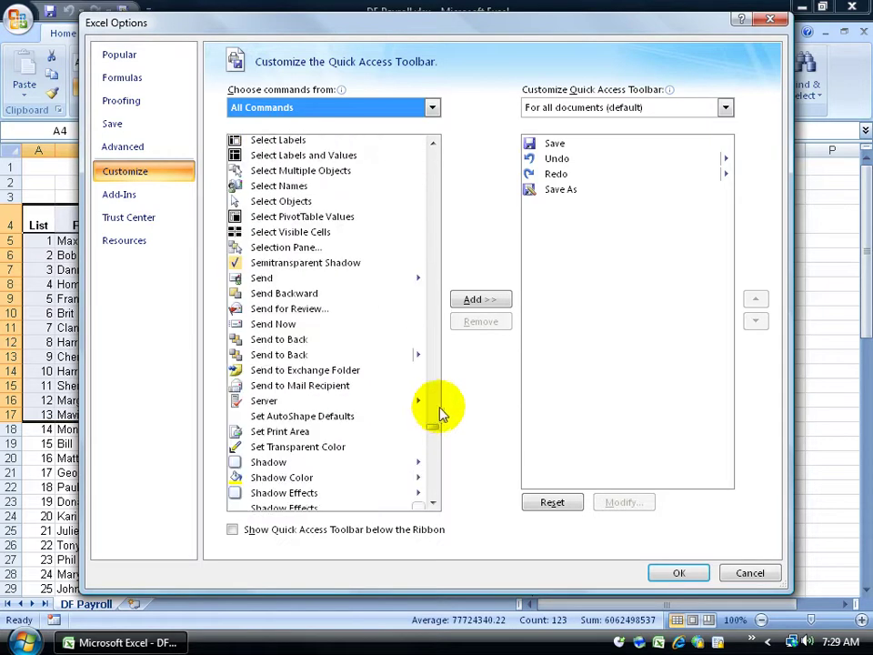
click(267, 434)
double_click(267, 434)
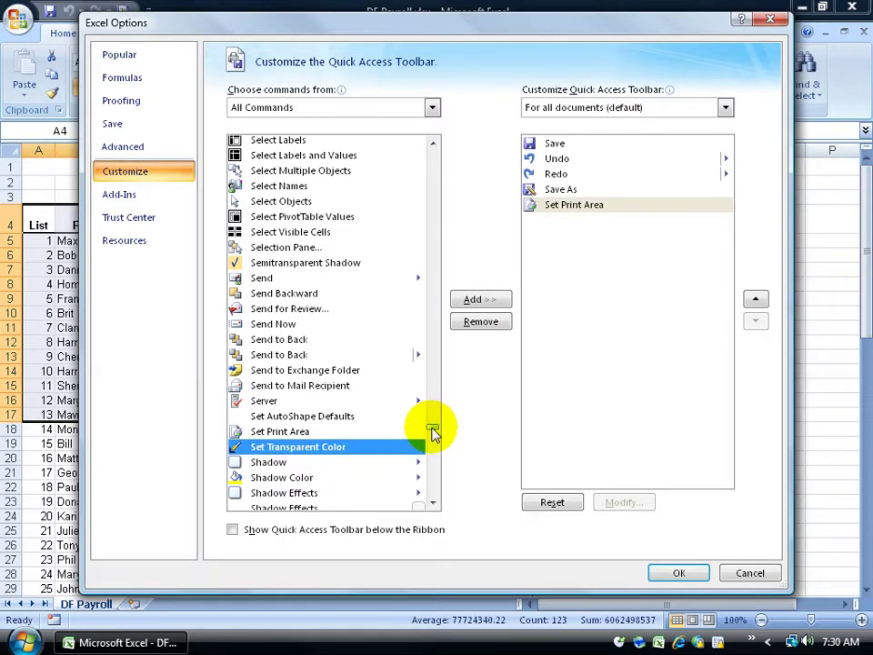
- Add the Clear Print Area command to the Quick Access Toolbar and apply the customization
drag(433, 429, 435, 202)
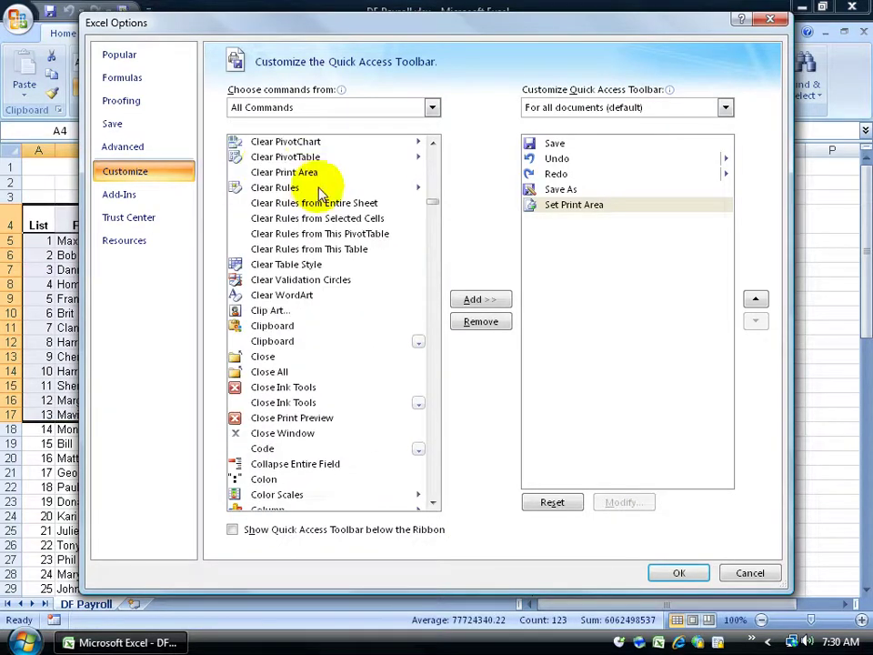
click(276, 172)
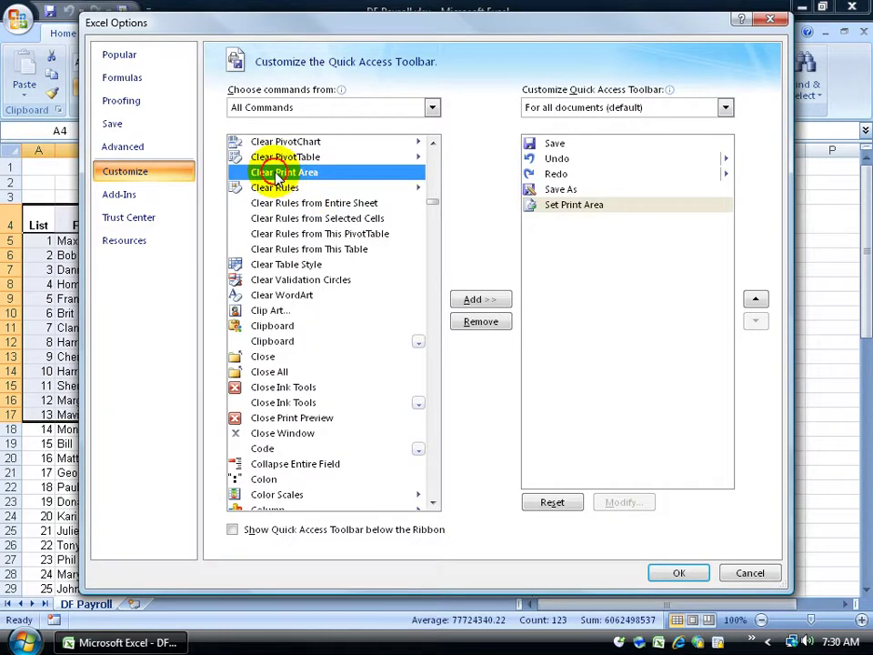
double_click(275, 172)
click(679, 572)
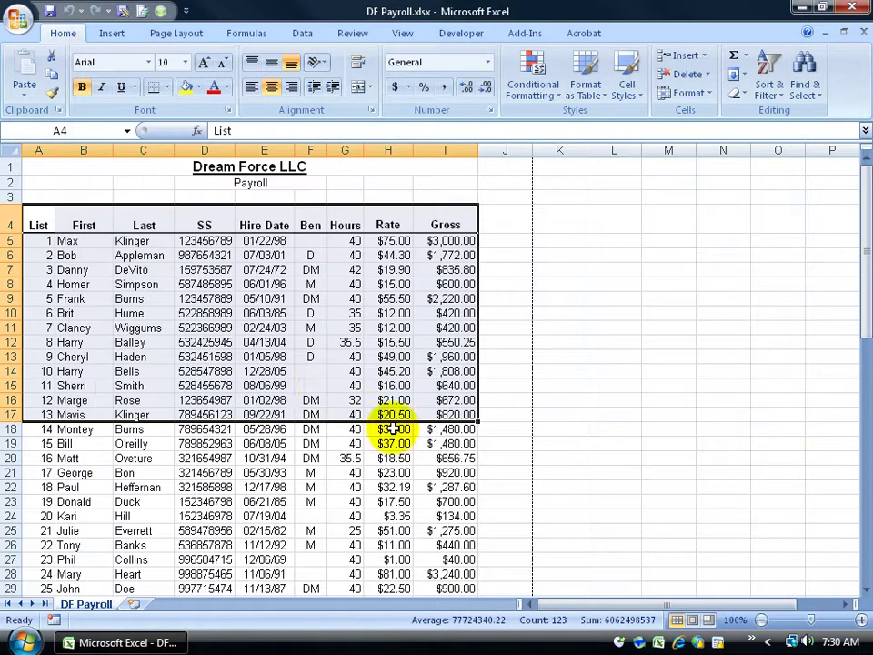
- Set A10:I19 as the sheet's print area, and deselect the range
click(264, 371)
drag(37, 313, 427, 444)
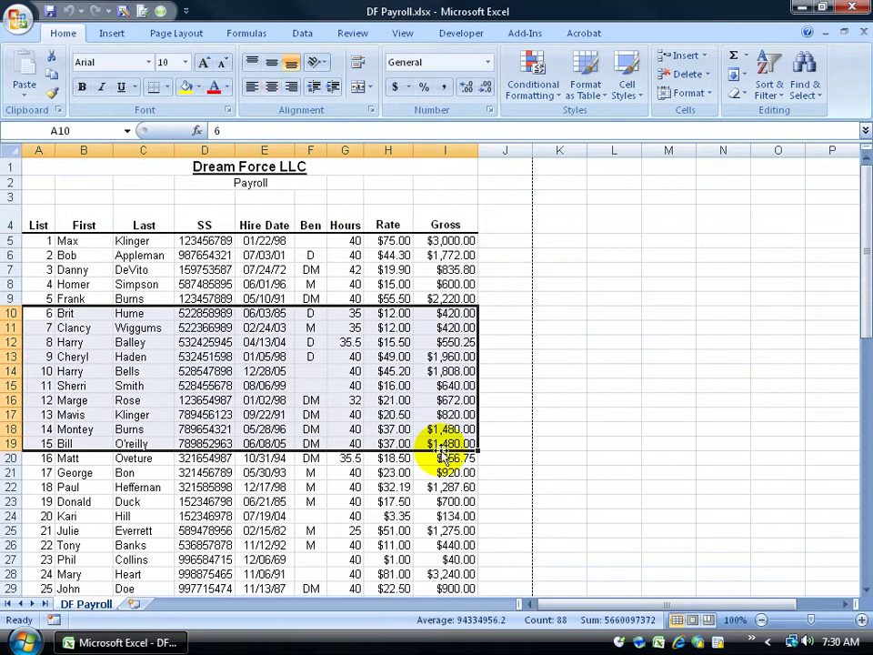
click(145, 16)
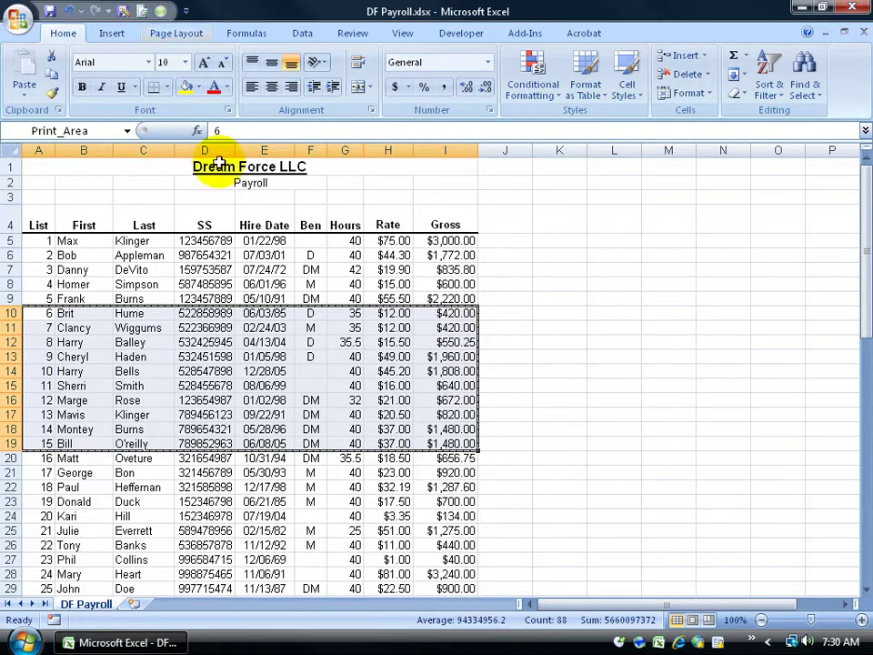
click(614, 327)
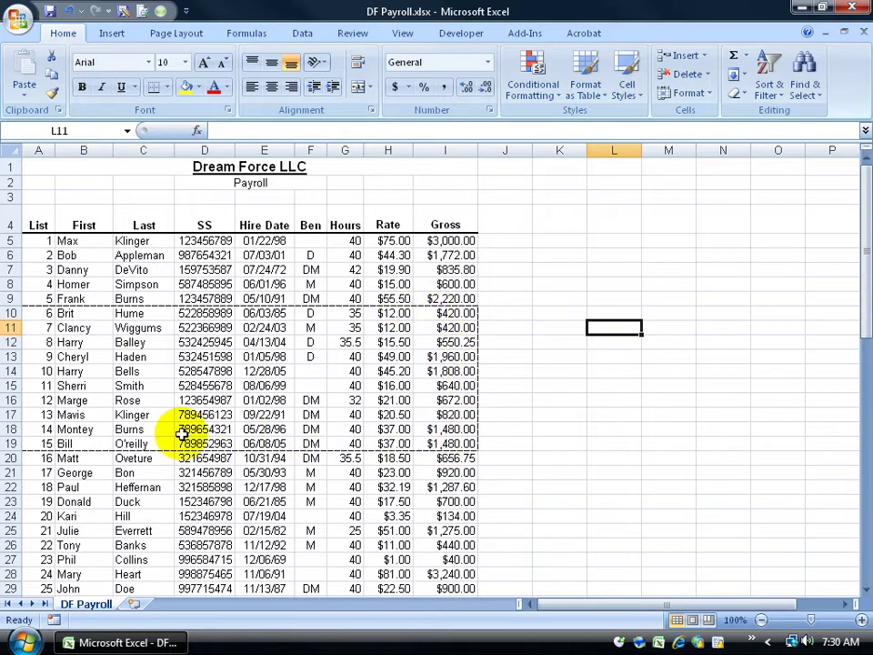
- Check the sheet's print area in Print Preview, zoom out to the full page, and close the preview
click(18, 19)
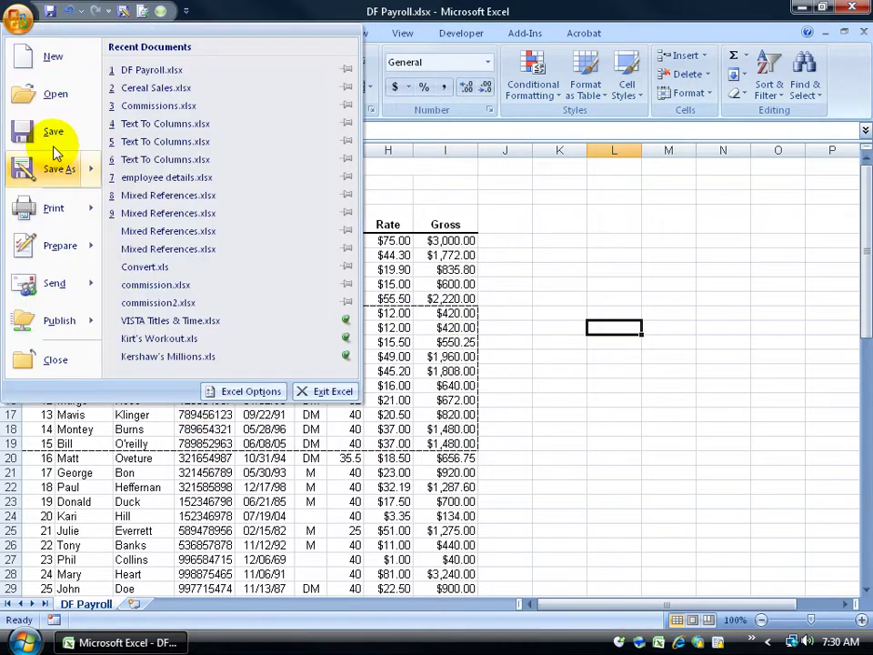
mouse_move(55, 211)
click(195, 162)
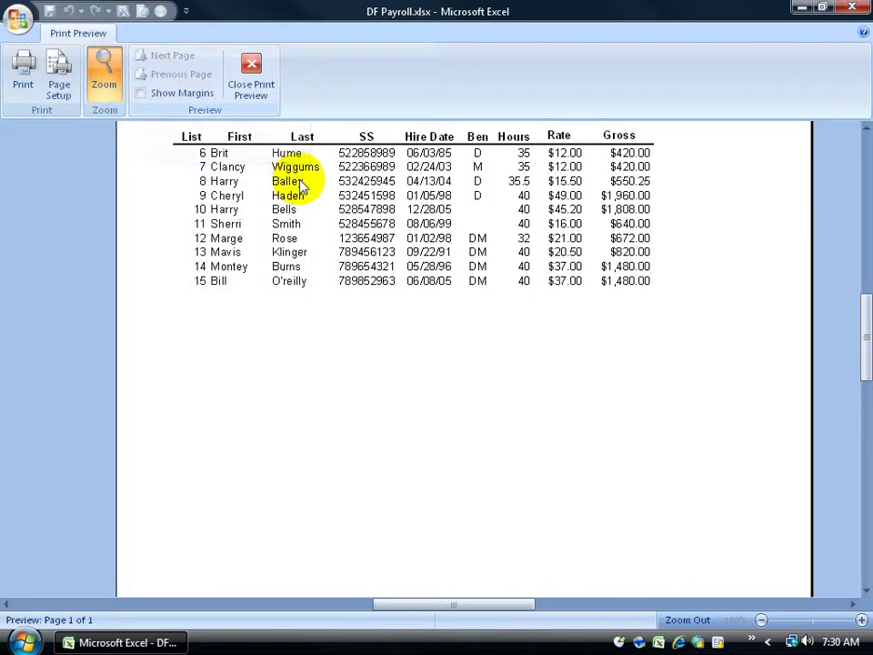
click(300, 186)
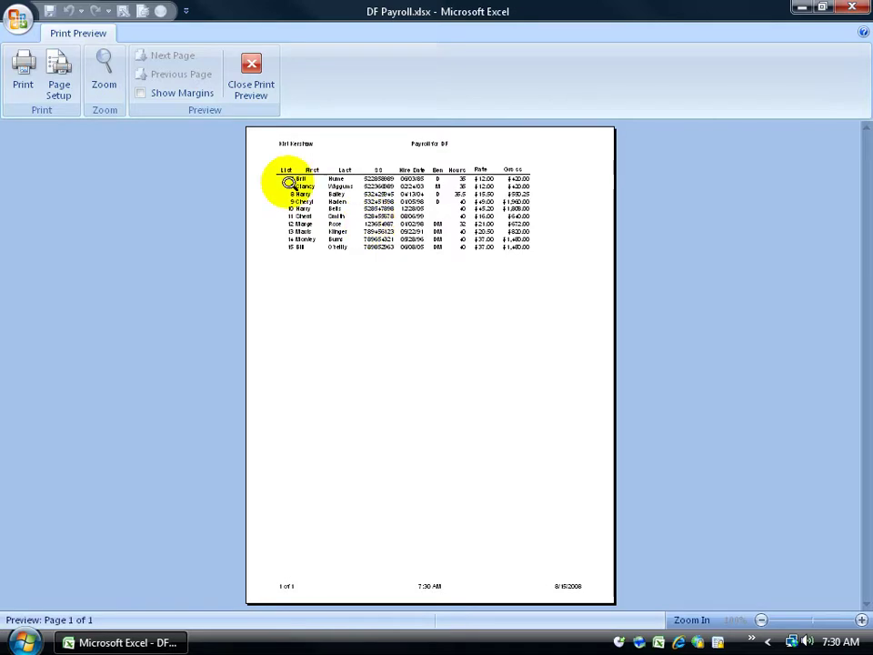
click(250, 68)
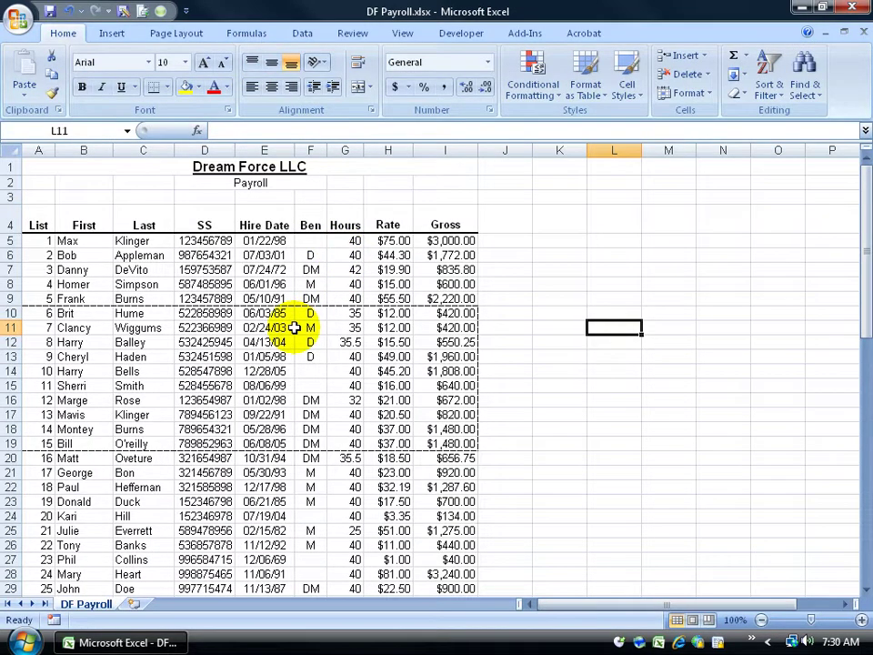
- Clear the sheet's print area and remove the Set Print Area and Clear Print Area commands from the Quick Access Toolbar
click(162, 15)
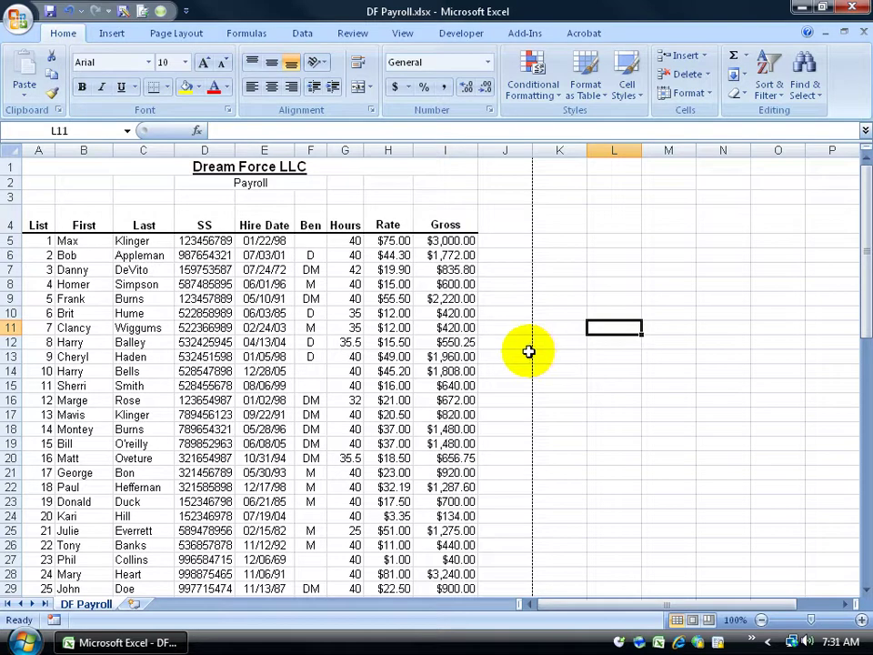
right_click(163, 13)
key(Escape)
right_click(162, 13)
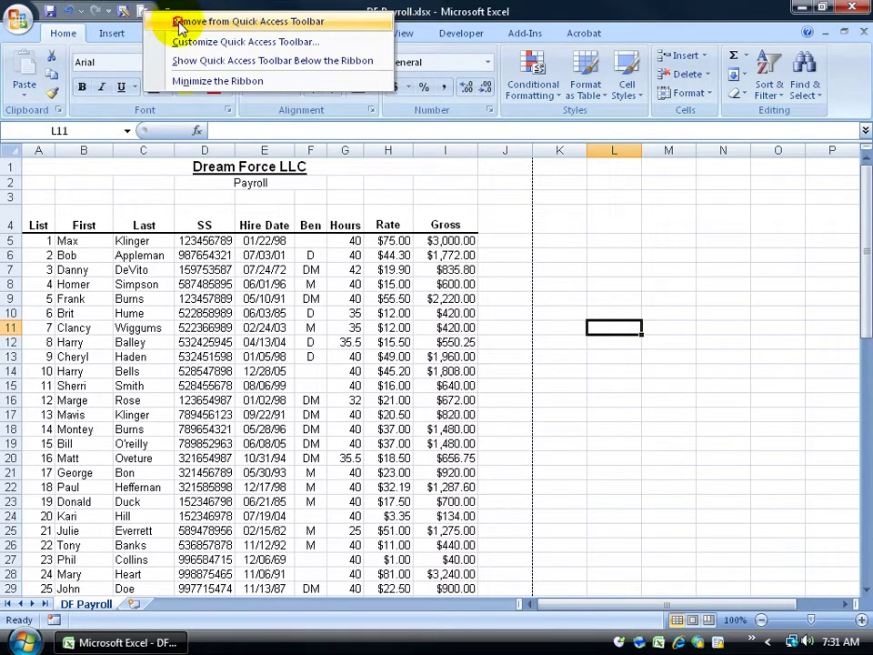
click(179, 23)
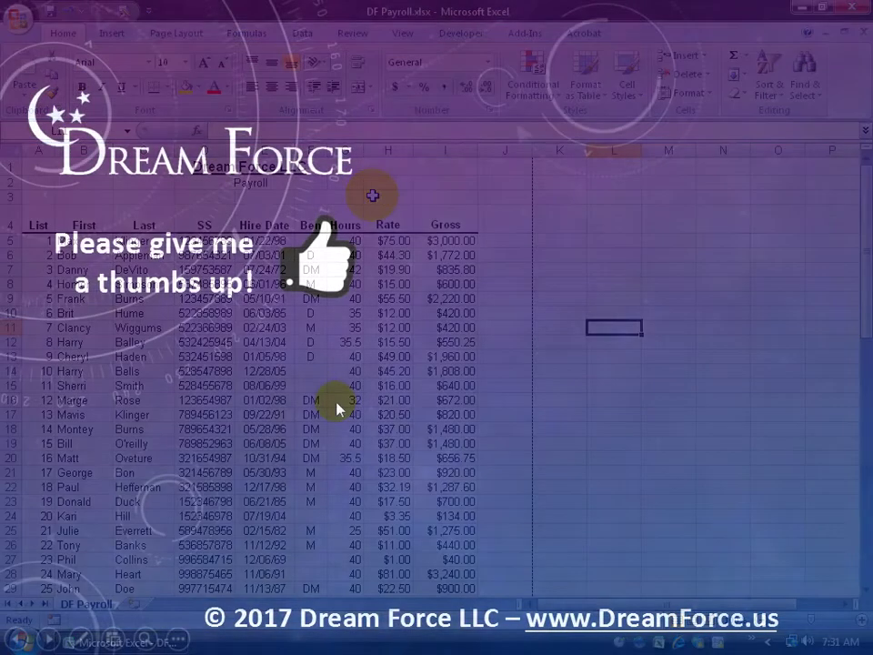